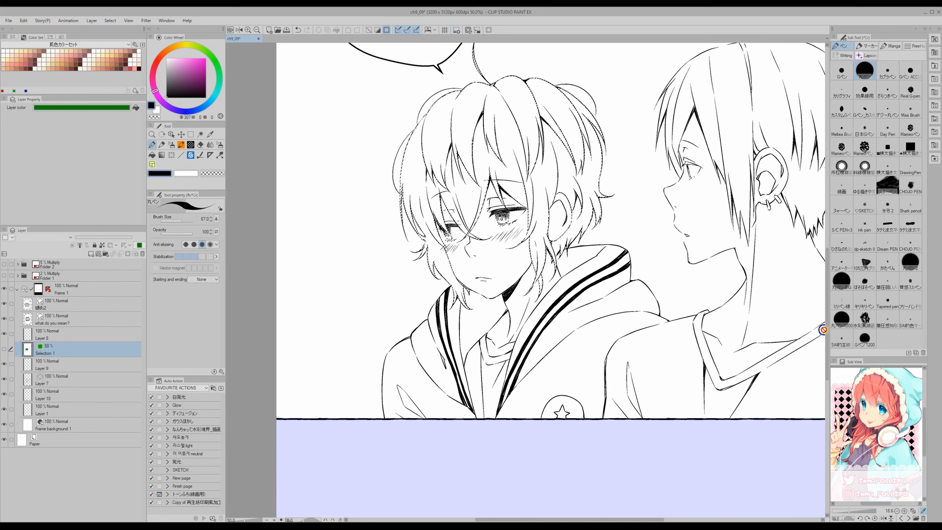
Step: Hide the hair selection's border and add a new raster layer directly above Layer 10
drag(827, 334, 827, 326)
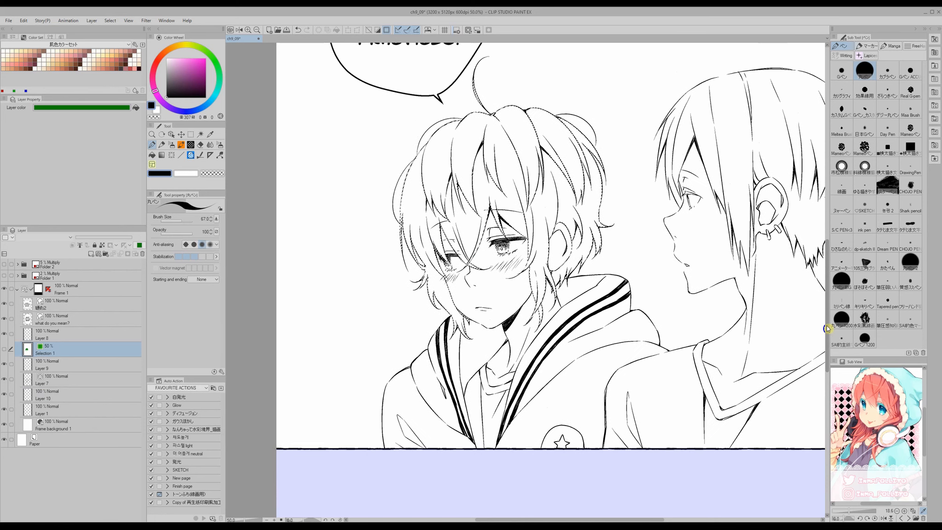
click(385, 30)
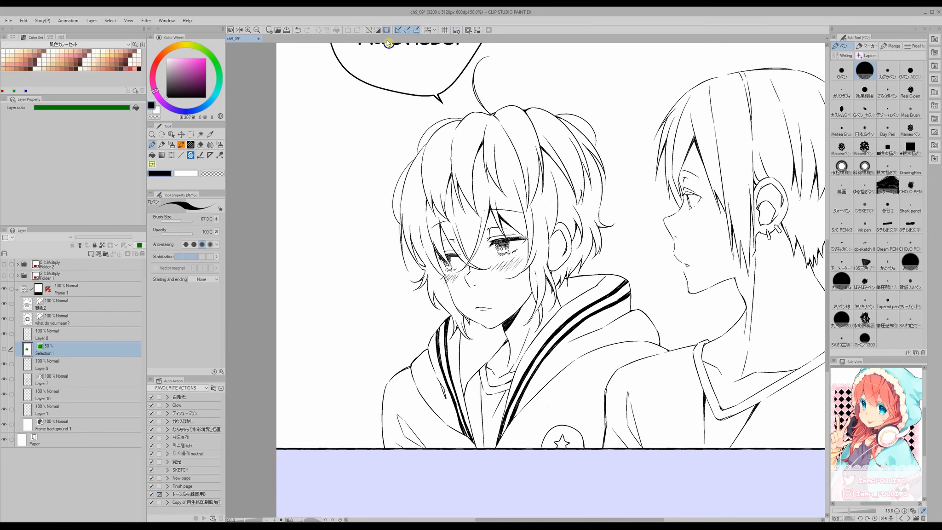
click(44, 401)
click(91, 254)
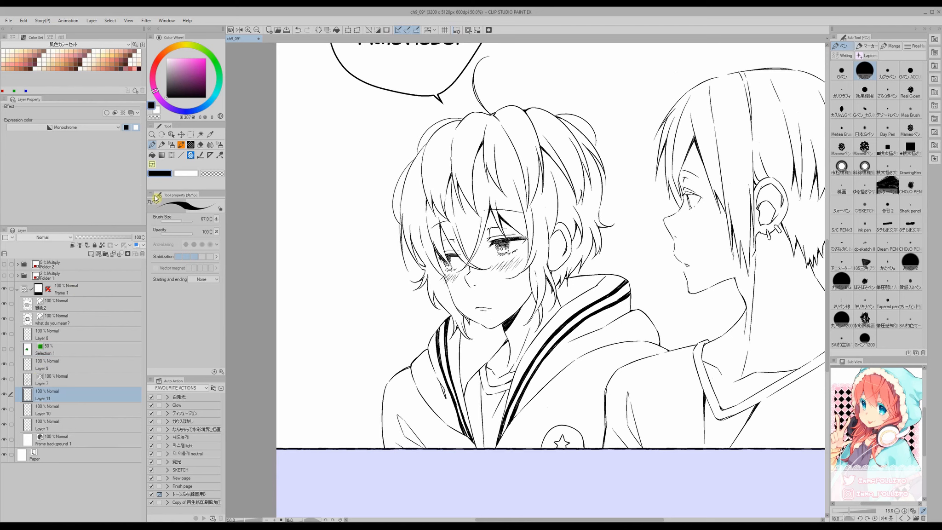
Step: Paint glossy black streaks over the hooded character's central bangs with the ツヤベタ2 hair decoration brush
key(b)
click(891, 94)
click(887, 224)
drag(504, 151, 517, 215)
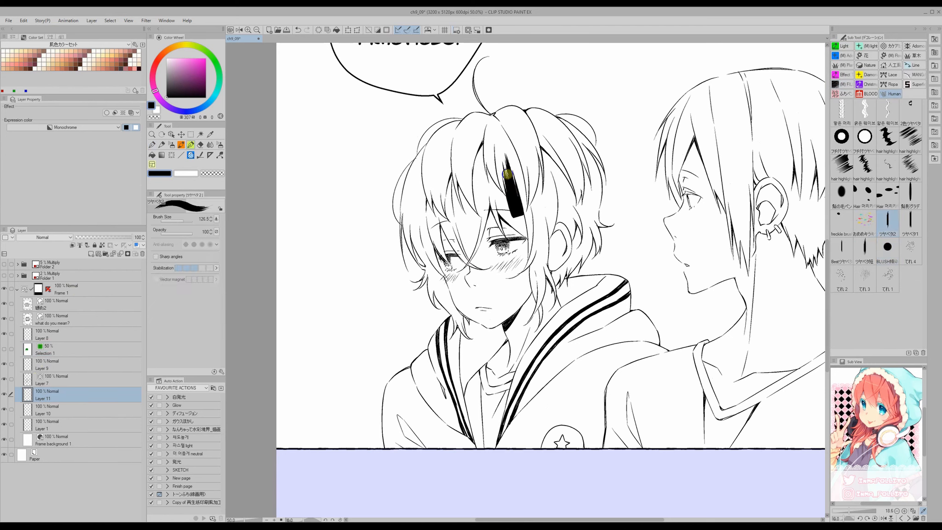
drag(516, 169, 514, 230)
drag(491, 182, 503, 230)
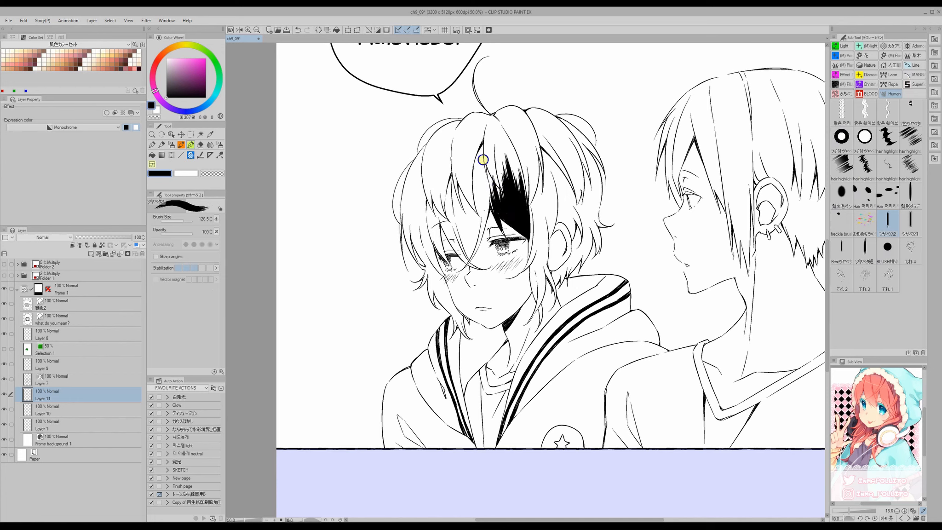
drag(483, 157, 487, 235)
Step: Paint black gloss streaks into the hair above and behind the hooded character's ear with the Bestツヤベタ brush
click(841, 249)
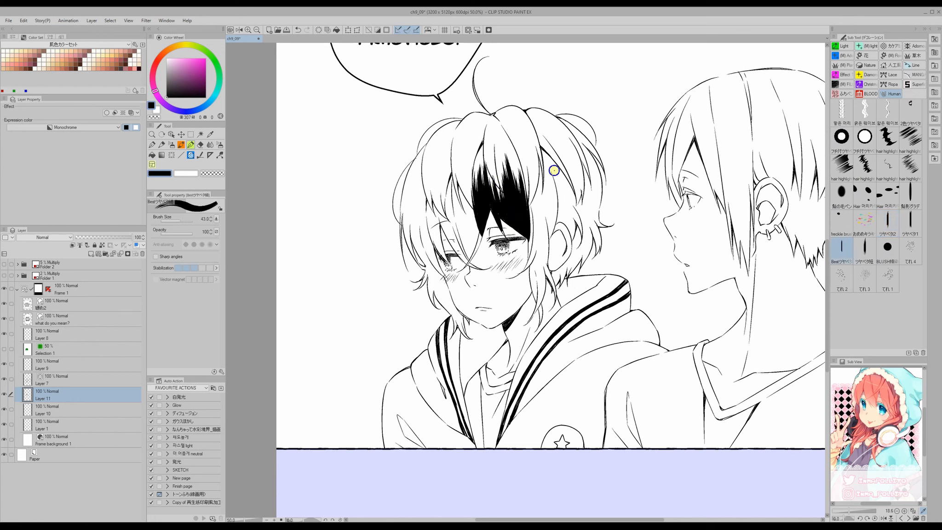
drag(551, 157, 571, 232)
drag(549, 172, 554, 234)
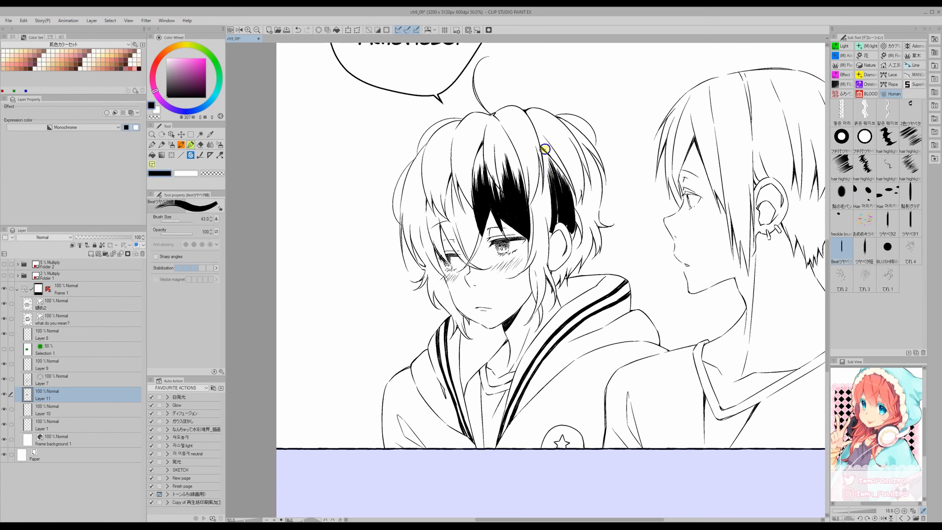
mouse_move(588, 150)
mouse_down()
mouse_move(599, 185)
mouse_move(596, 200)
mouse_move(584, 164)
mouse_move(581, 226)
mouse_up()
drag(590, 175, 579, 226)
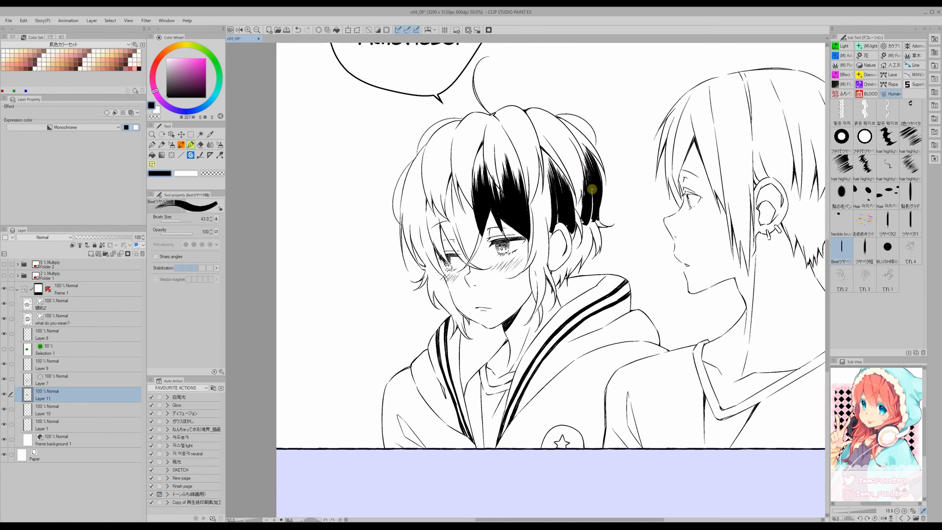
drag(594, 135, 599, 161)
drag(572, 192, 575, 241)
Step: Paint black streaks down the hair on the side away from the ear with another ツヤベタ brush, and clear all the test strokes
click(865, 248)
drag(415, 171, 411, 245)
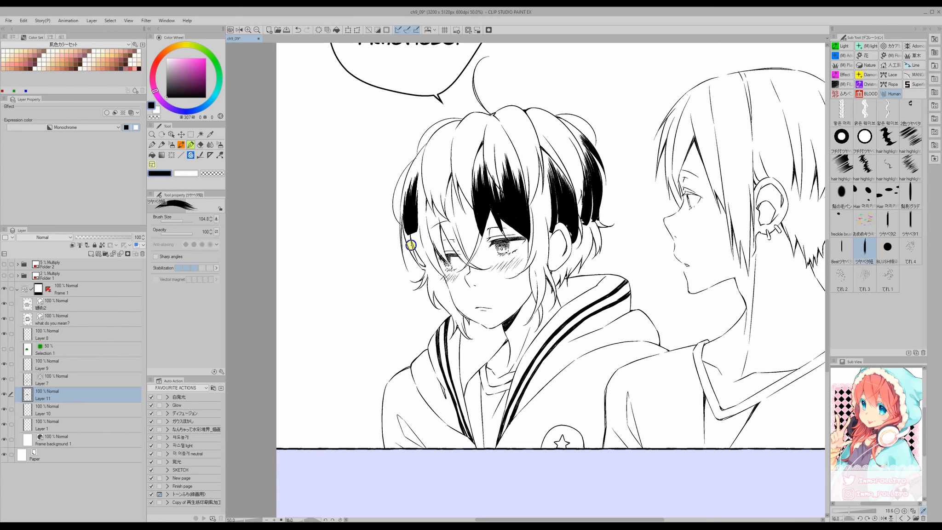
drag(420, 193, 426, 253)
drag(428, 202, 453, 269)
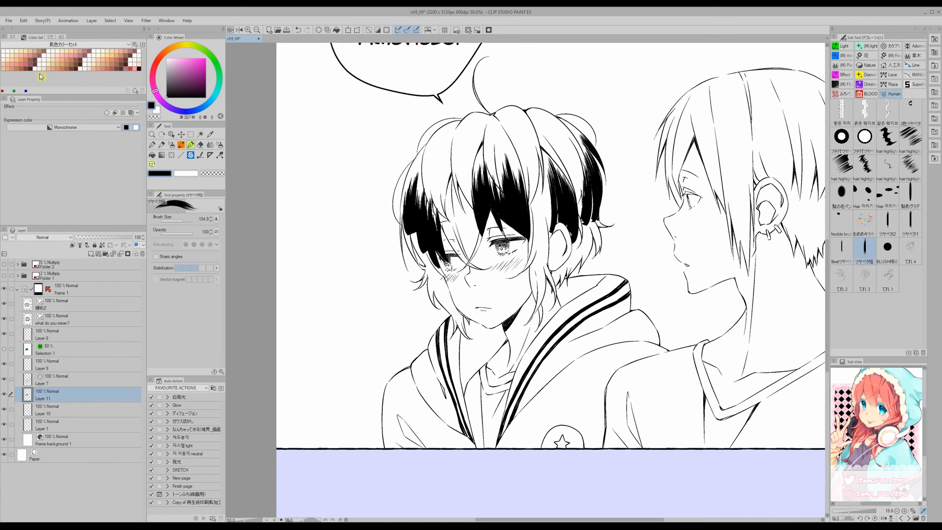
click(23, 20)
click(35, 90)
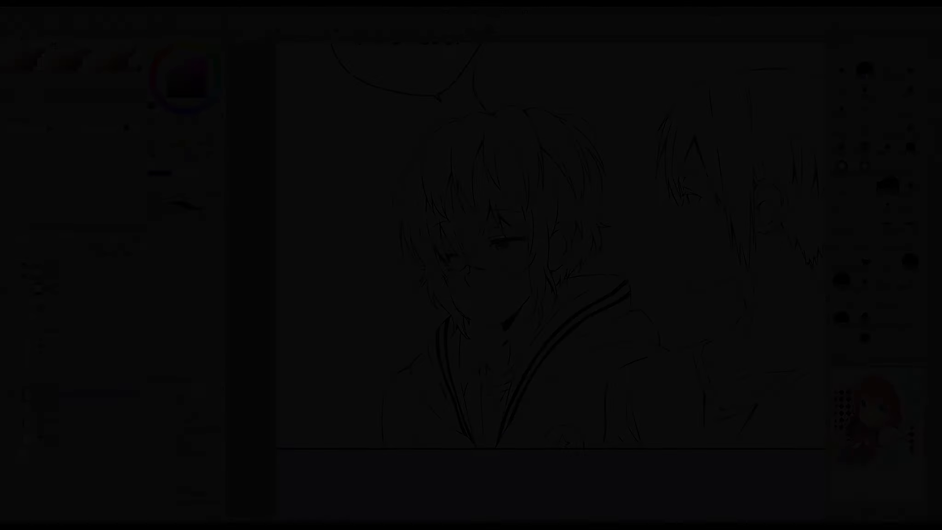
Step: Try thick shading strokes on the hooded character's hair with the round pen at size 67, and undo them
click(152, 145)
click(865, 72)
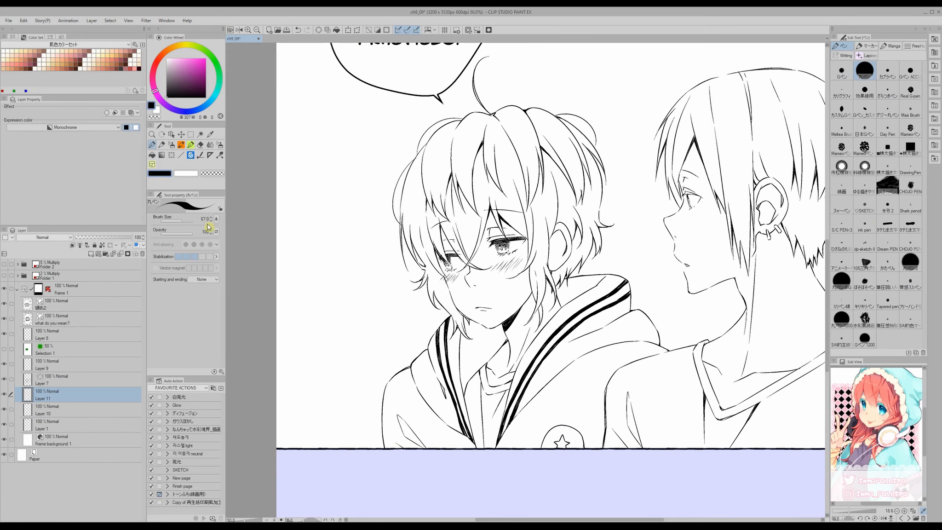
mouse_move(439, 144)
mouse_down()
mouse_move(437, 175)
mouse_move(433, 152)
mouse_move(429, 164)
mouse_move(433, 201)
mouse_up()
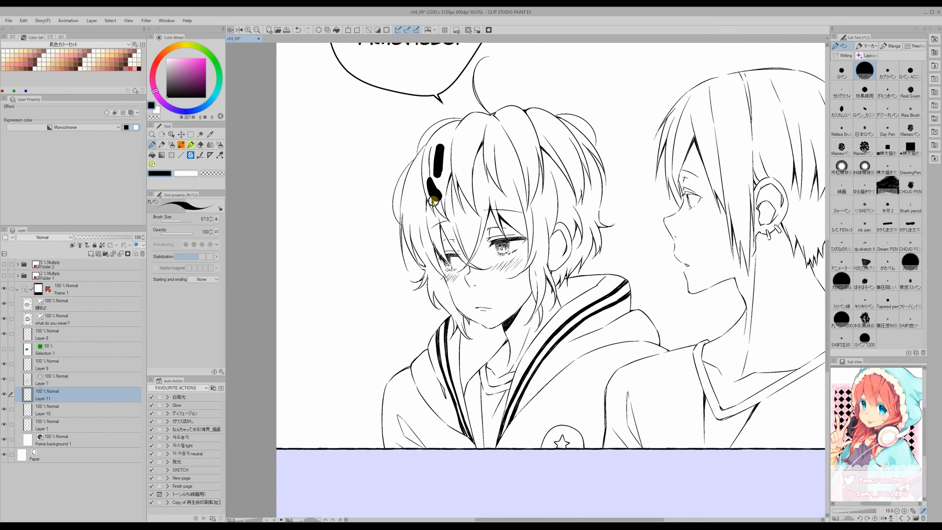
click(23, 20)
click(34, 30)
click(23, 20)
click(33, 30)
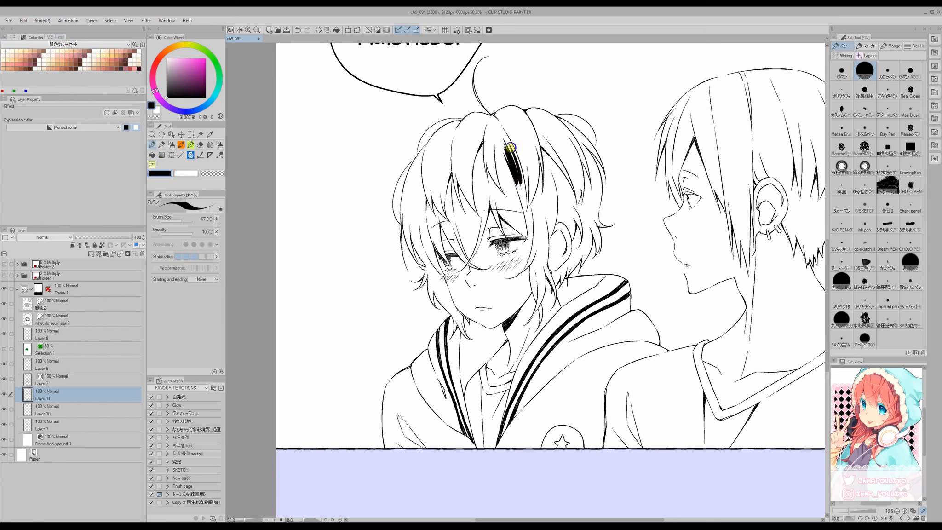
Step: Ink tapered black strokes with the round pen at the highlight edges of the bangs, both hair sides and the sideburn
mouse_move(511, 146)
mouse_down()
mouse_move(523, 180)
mouse_move(502, 127)
mouse_move(522, 175)
mouse_move(501, 149)
mouse_move(510, 190)
mouse_up()
drag(499, 154, 501, 179)
mouse_move(496, 136)
mouse_down()
mouse_move(496, 163)
mouse_move(490, 143)
mouse_move(517, 193)
mouse_up()
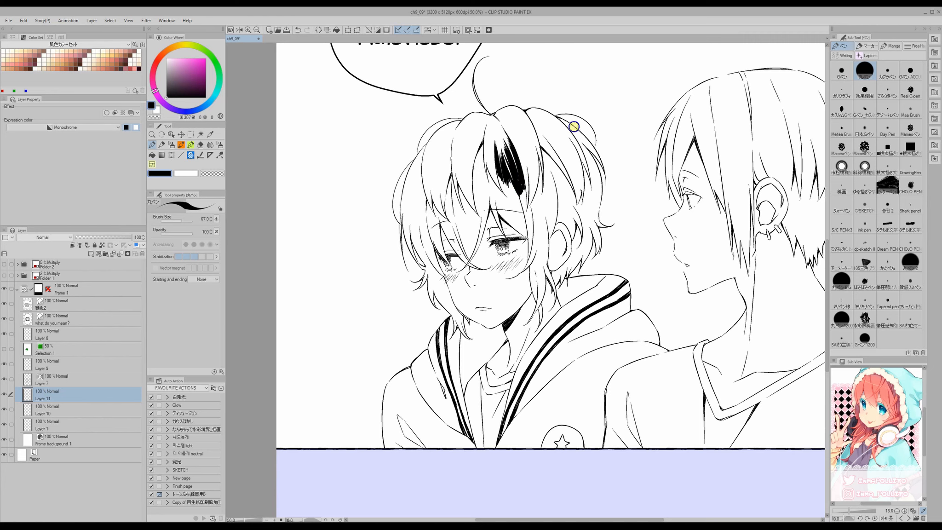
mouse_move(599, 160)
mouse_down()
mouse_move(579, 134)
mouse_move(604, 173)
mouse_move(590, 155)
mouse_up()
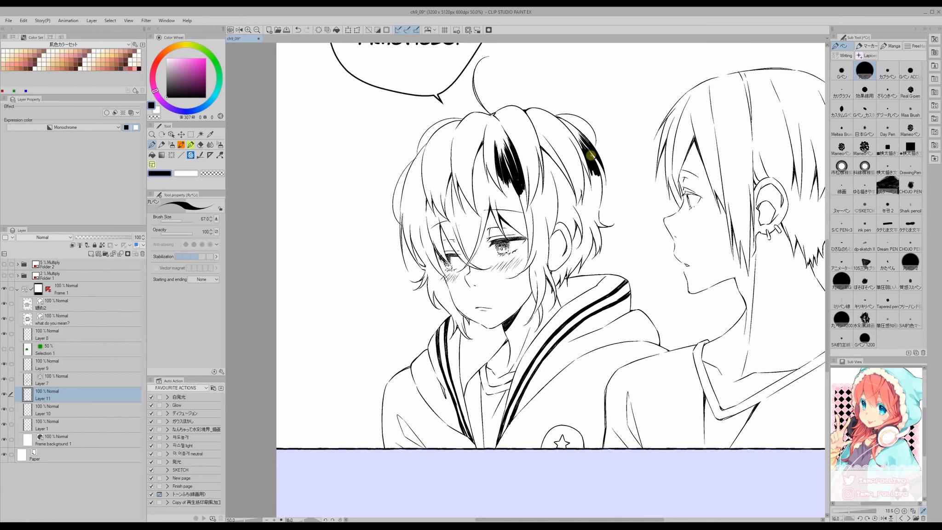
mouse_move(419, 172)
mouse_down()
mouse_move(406, 185)
mouse_move(410, 213)
mouse_move(421, 169)
mouse_move(414, 207)
mouse_up()
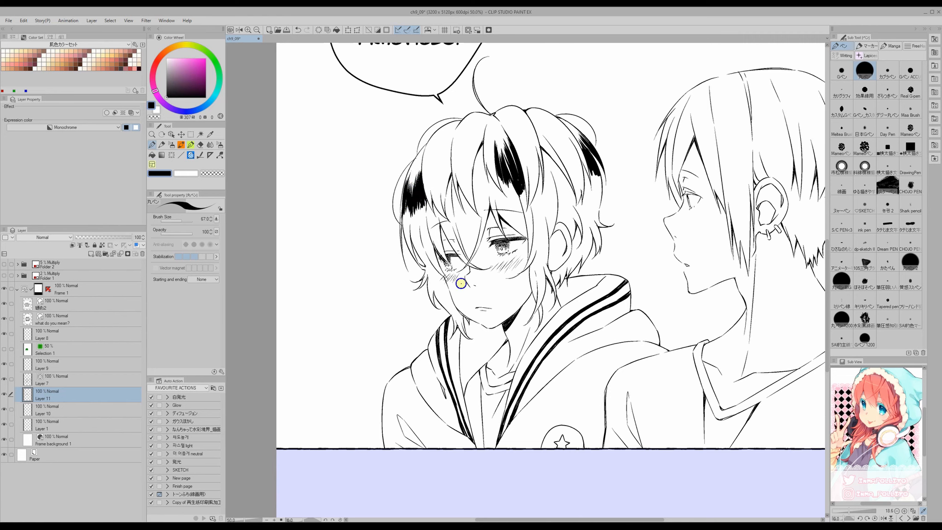
drag(541, 203, 548, 260)
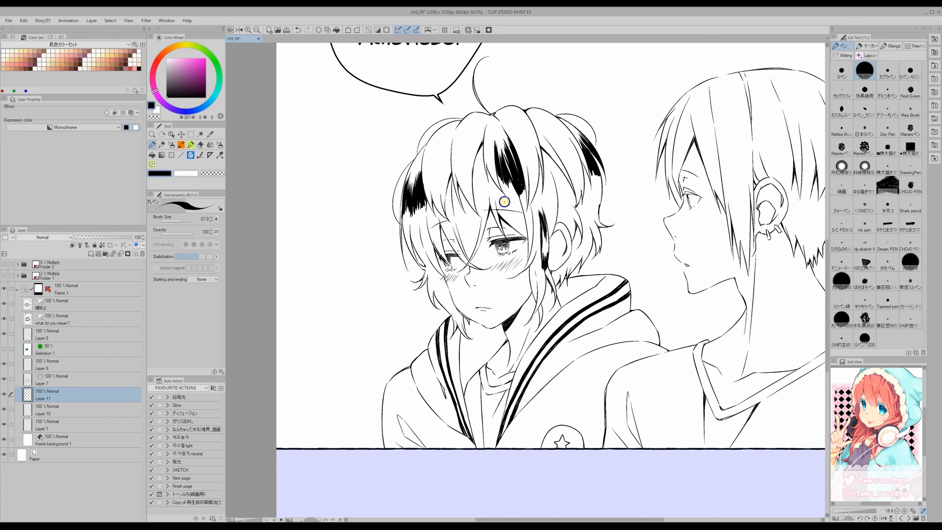
Step: Fill the lower hair sections, bangs, sideburn and side locks of the hooded character solid black
click(152, 156)
click(482, 193)
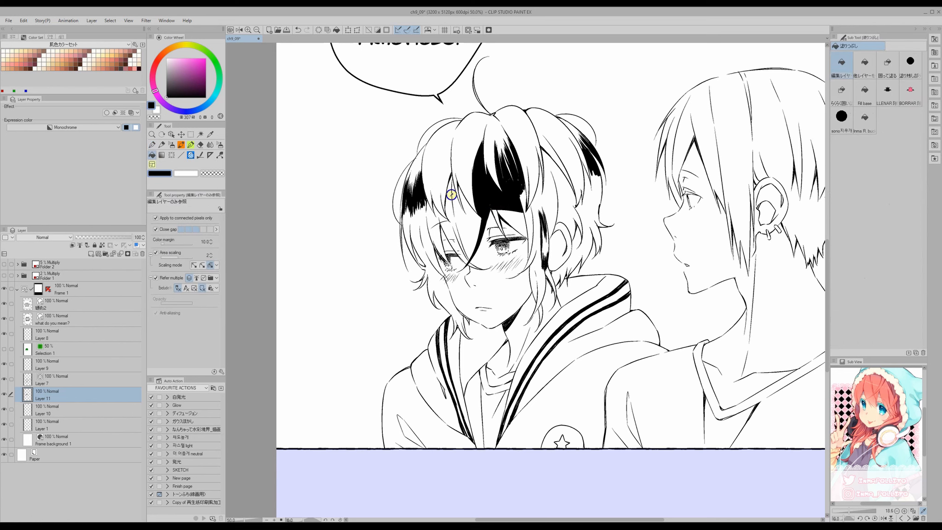
click(518, 222)
click(532, 217)
click(548, 199)
click(575, 207)
click(550, 271)
click(459, 216)
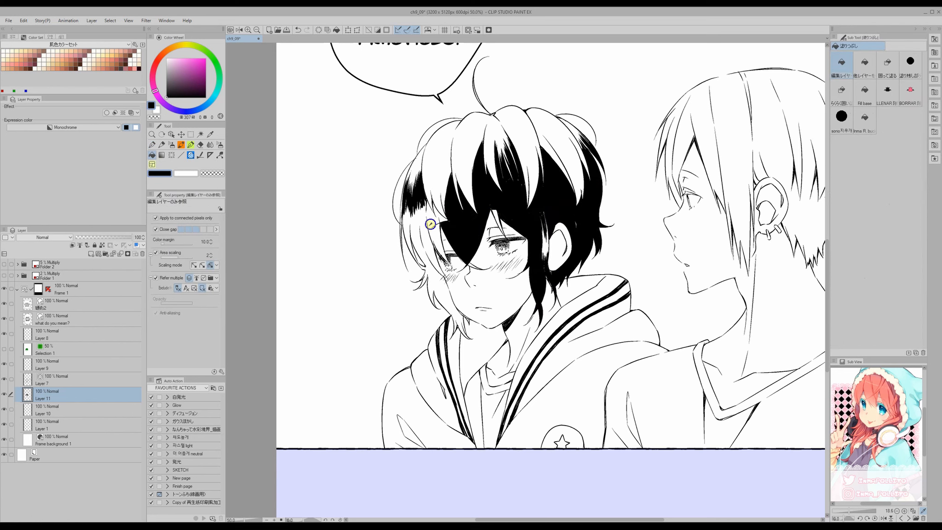
click(430, 225)
key(p)
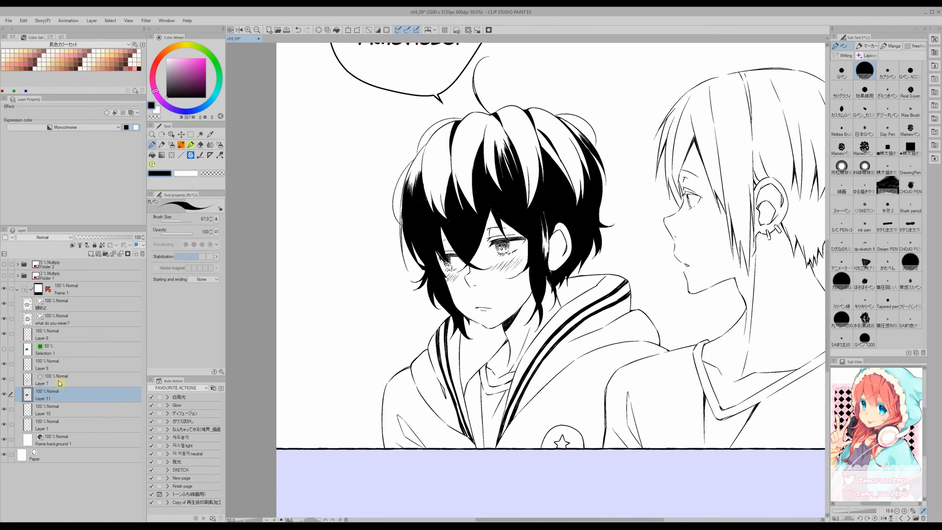
Step: Create a selection from the black hair areas on Layer 11
right_click(49, 398)
mouse_move(83, 307)
click(153, 313)
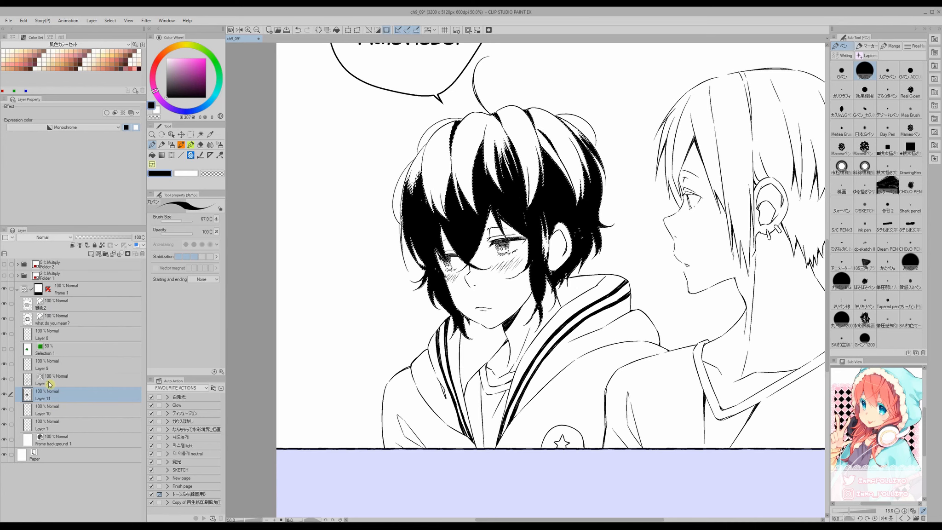
Step: Hide Layer 11 and add a new raster layer above it
click(5, 395)
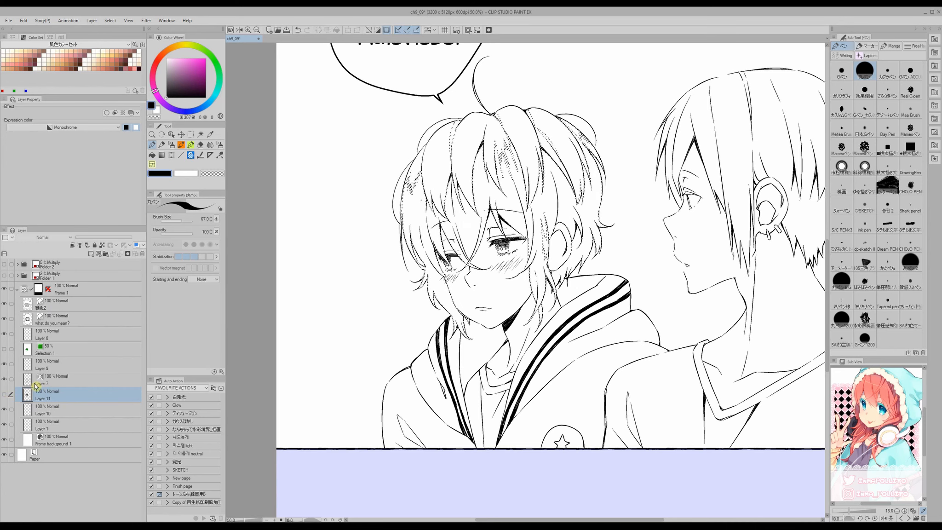
click(90, 253)
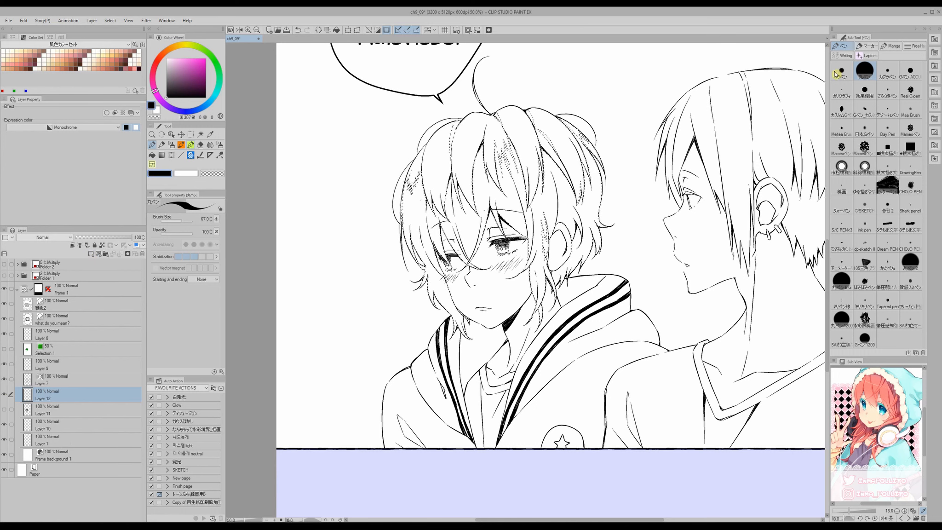
Step: Cover the selected hair shadows with a hatching-texture brush at size 250, and hide the selection border
key(b)
click(843, 85)
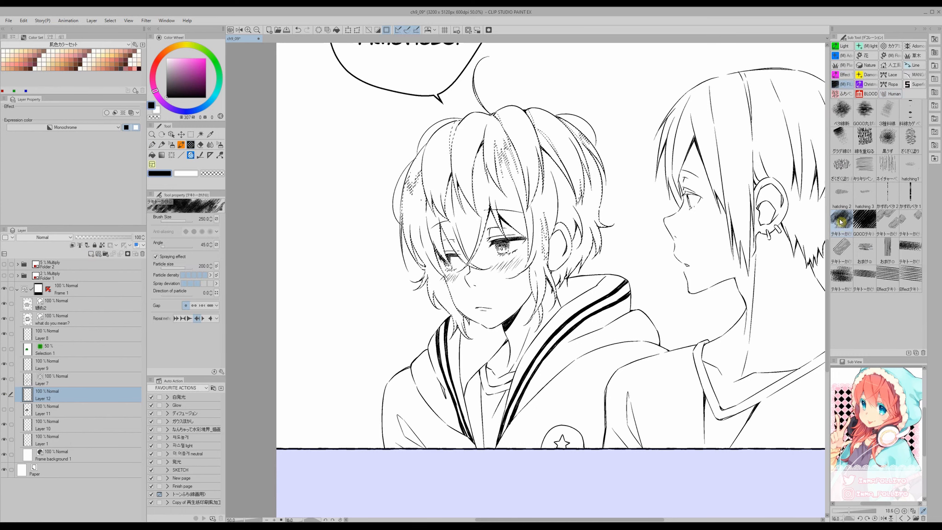
mouse_move(547, 133)
mouse_down()
mouse_move(575, 233)
mouse_move(573, 160)
mouse_move(576, 193)
mouse_move(547, 178)
mouse_up()
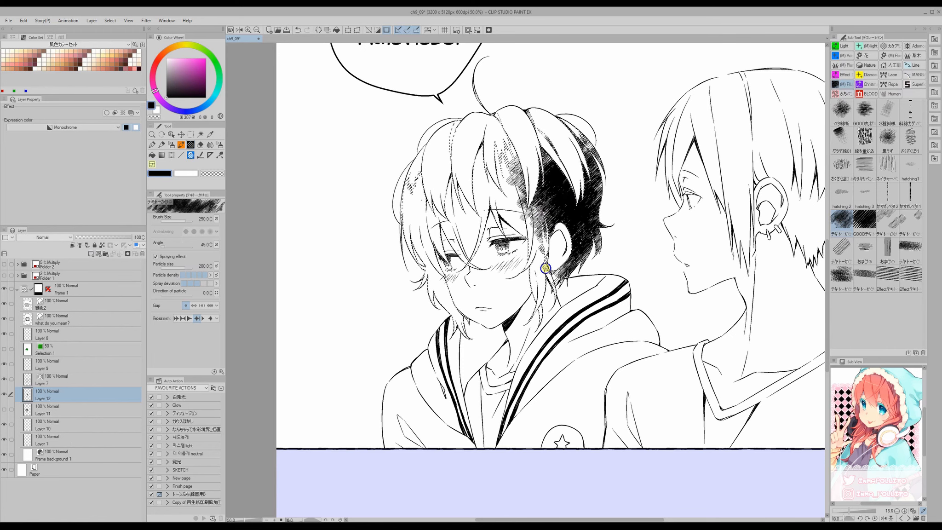
drag(537, 245, 514, 190)
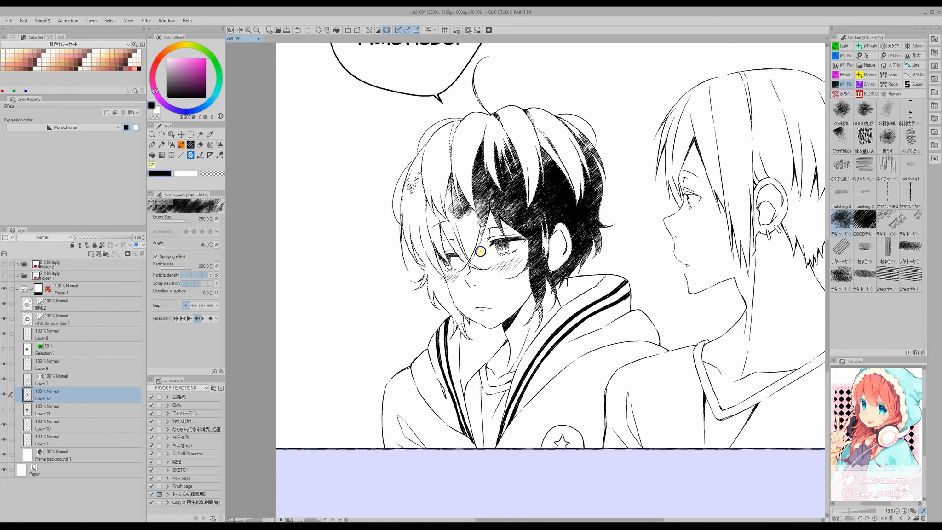
drag(451, 259, 432, 276)
mouse_move(412, 182)
mouse_down()
mouse_move(437, 216)
mouse_move(417, 166)
mouse_move(454, 155)
mouse_move(447, 132)
mouse_up()
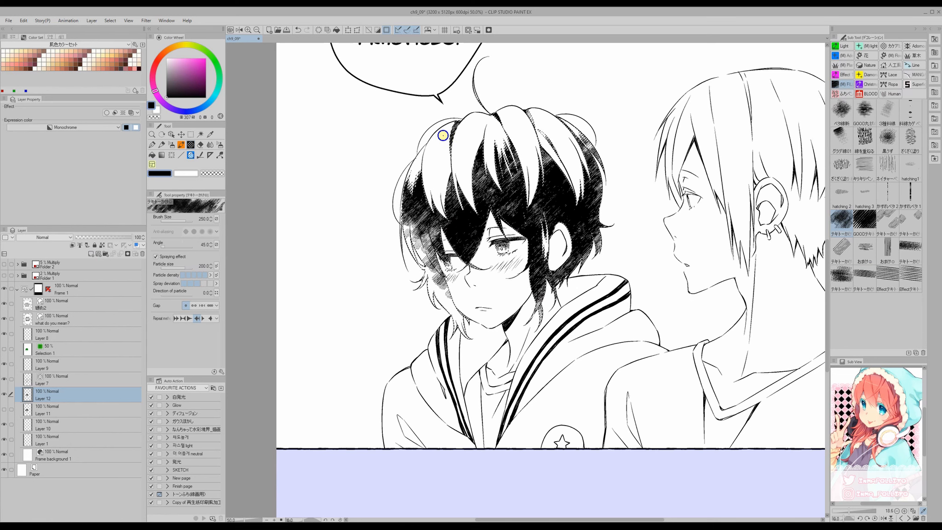
drag(467, 95, 484, 105)
mouse_move(415, 177)
mouse_down()
mouse_move(426, 223)
mouse_move(465, 286)
mouse_up()
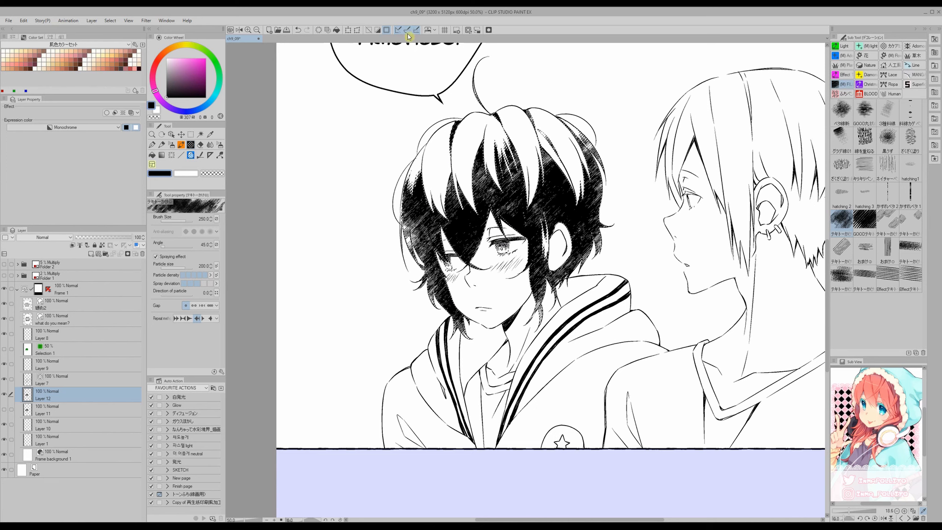
click(386, 30)
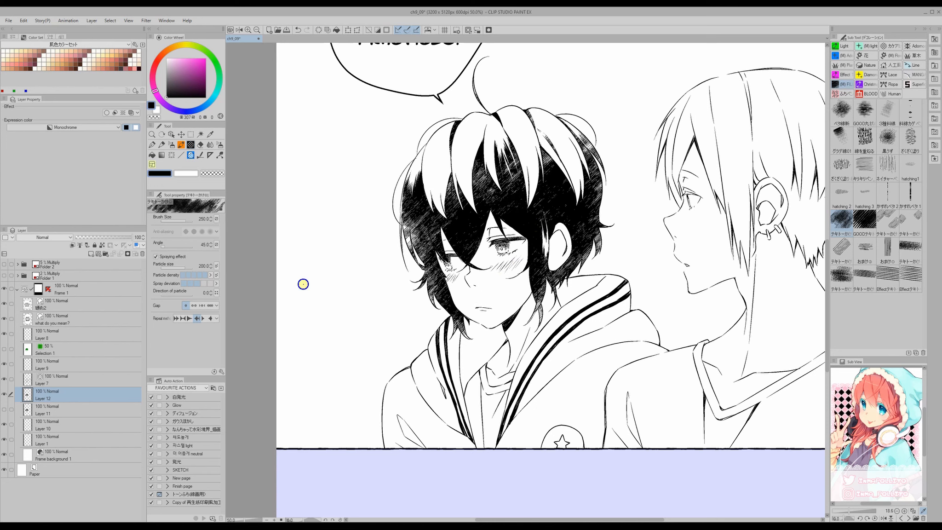
Step: Apply a manga gradient tone above Layer 9 across the whole hair, darkest at the bottom and lighter toward the crown
click(162, 157)
click(52, 368)
drag(828, 239, 827, 251)
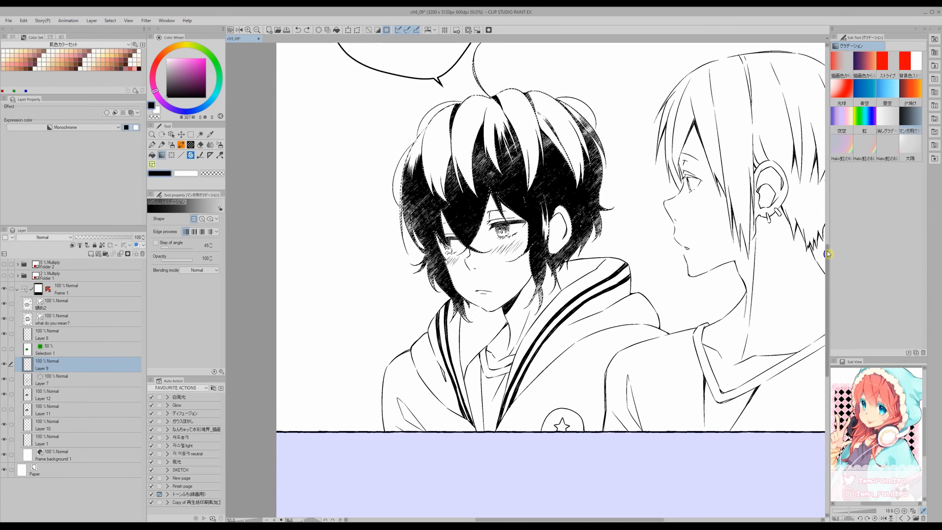
drag(446, 299, 417, 52)
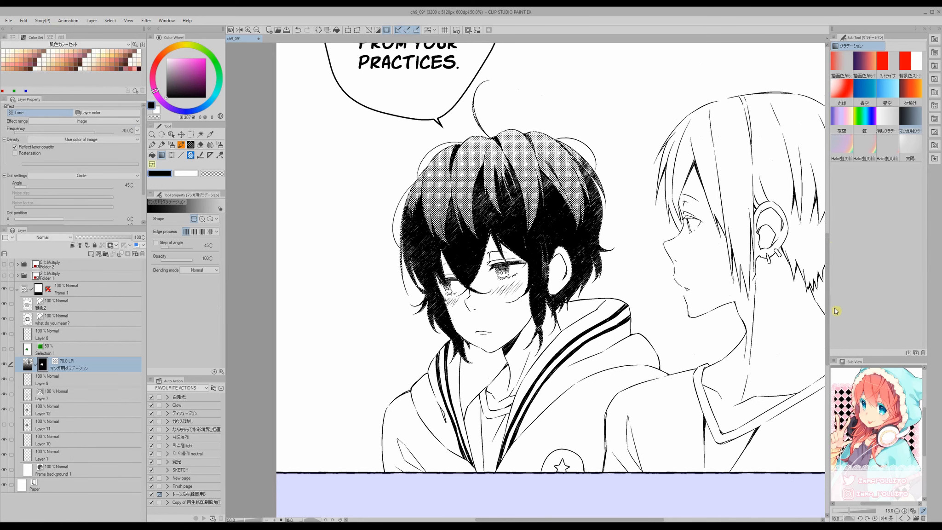
Step: Adjust the direction and extent of the hair's gradient tone with the Object tool, and clear the selection
drag(828, 314, 828, 316)
click(172, 134)
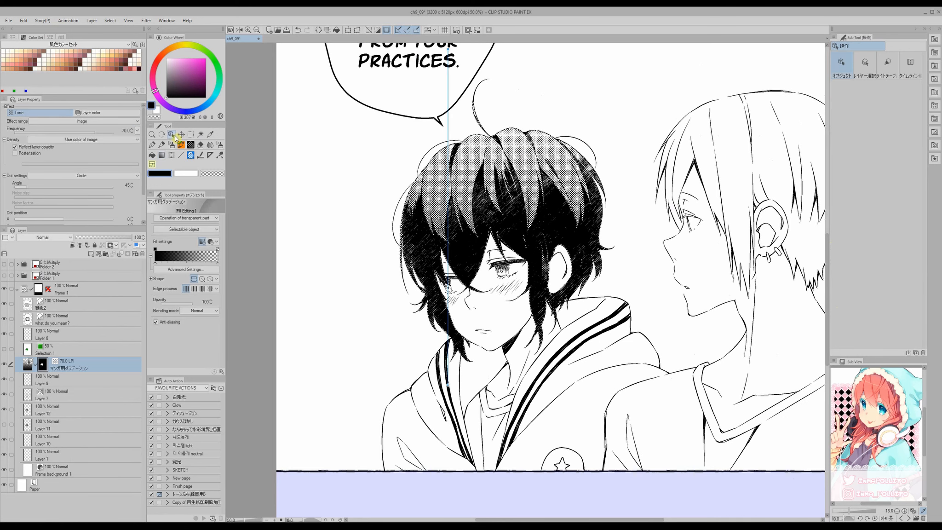
scroll(444, 46, up, 3)
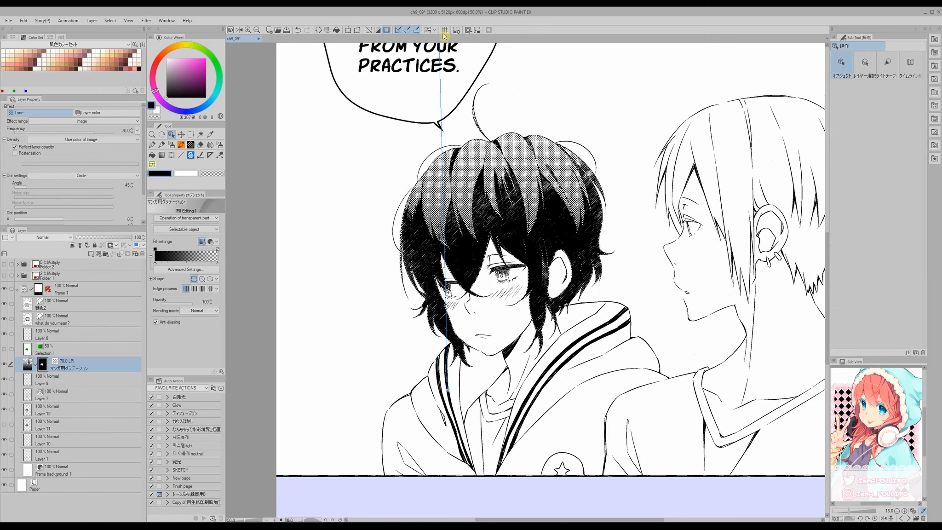
scroll(445, 35, up, 3)
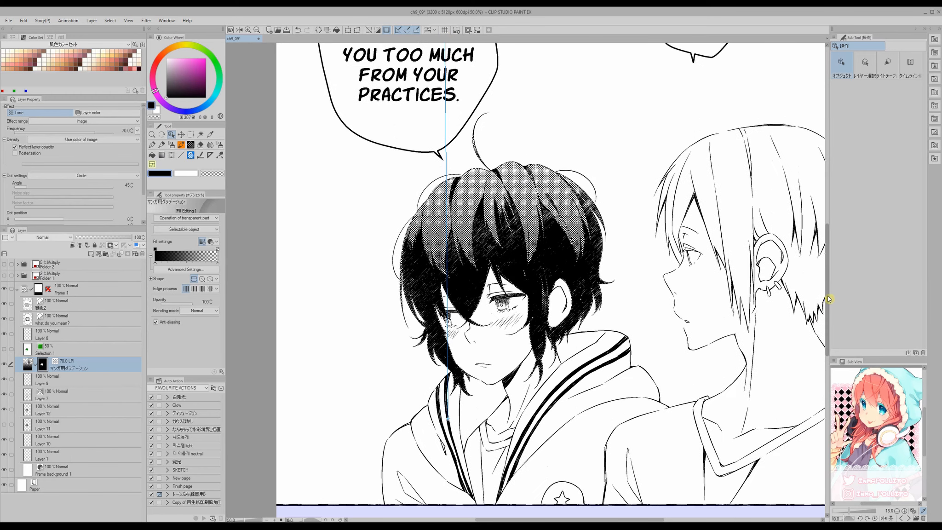
scroll(782, 299, down, 10)
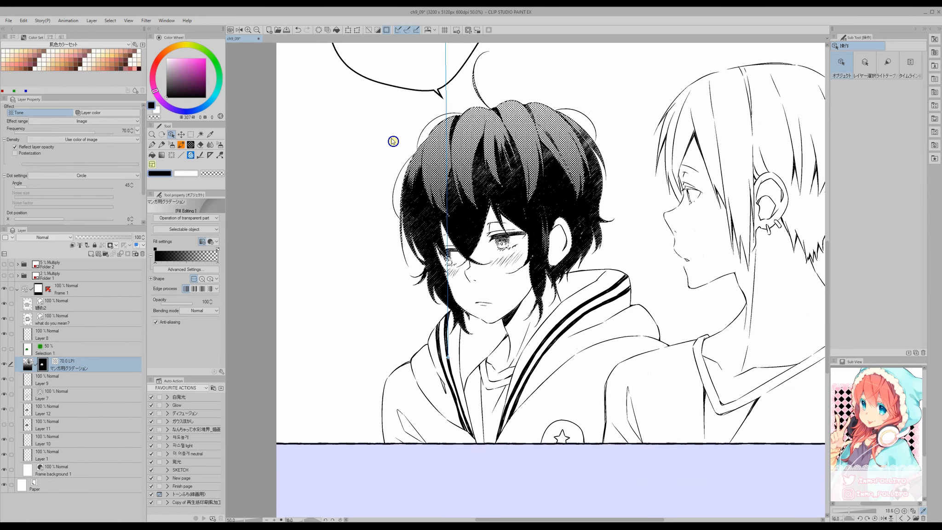
click(368, 32)
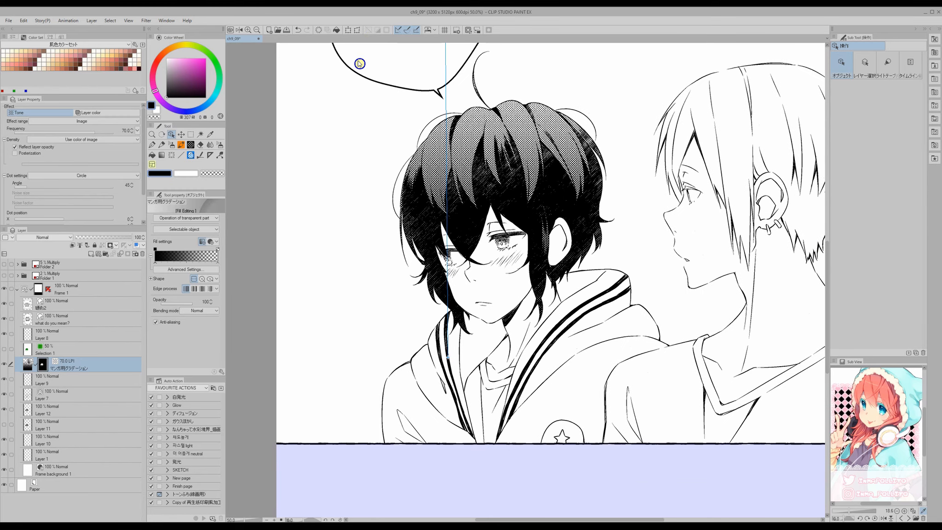
Step: Draw thin white highlight strands over the dark hair on a new raster layer above Layer 9, using a size 67 pen
click(44, 380)
click(91, 254)
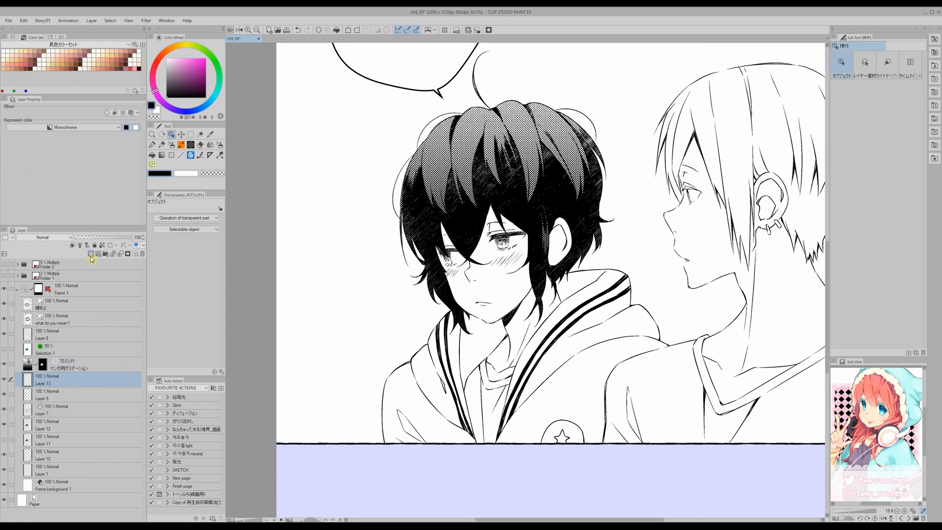
click(188, 174)
key(p)
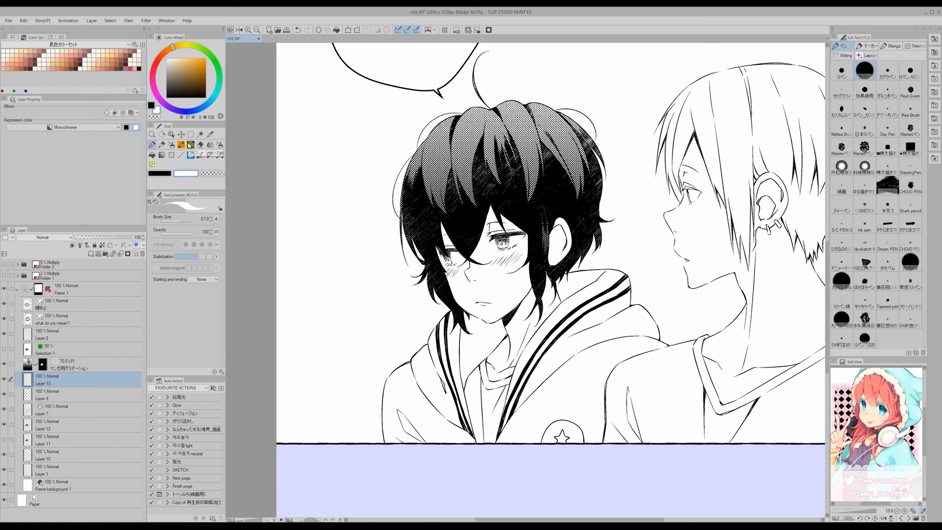
click(491, 224)
key(ctrl+z)
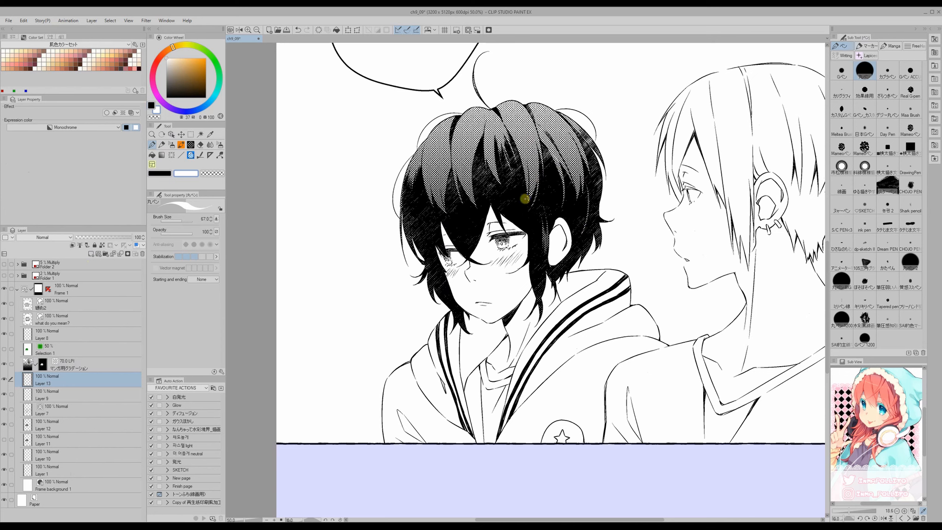
drag(536, 234, 535, 300)
drag(453, 146, 455, 210)
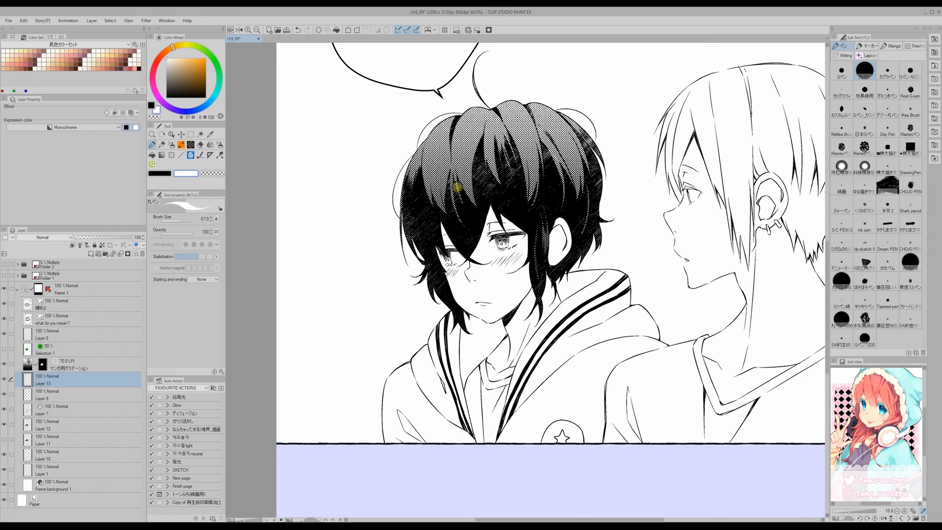
drag(456, 176, 464, 213)
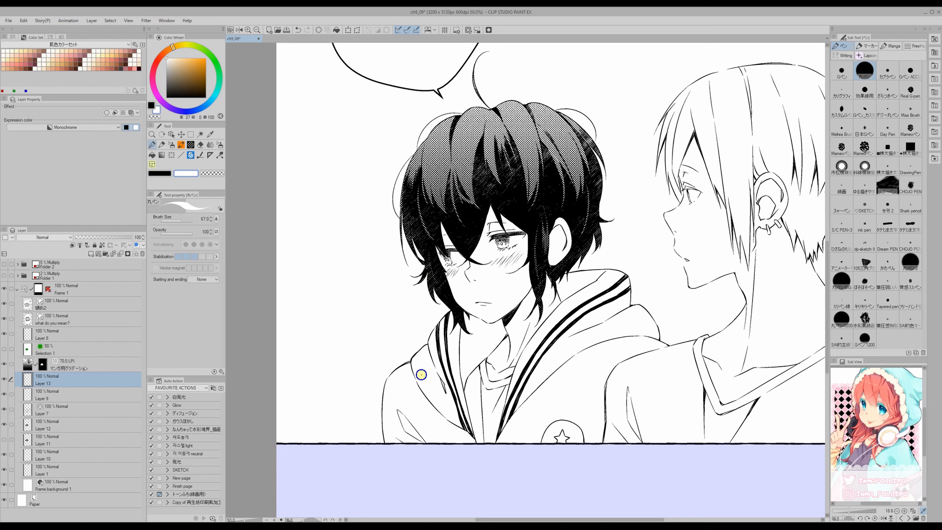
Step: Fade out the gradient tone along the crown highlights with a cross-hatching brush at size 300 in transparent color
click(43, 367)
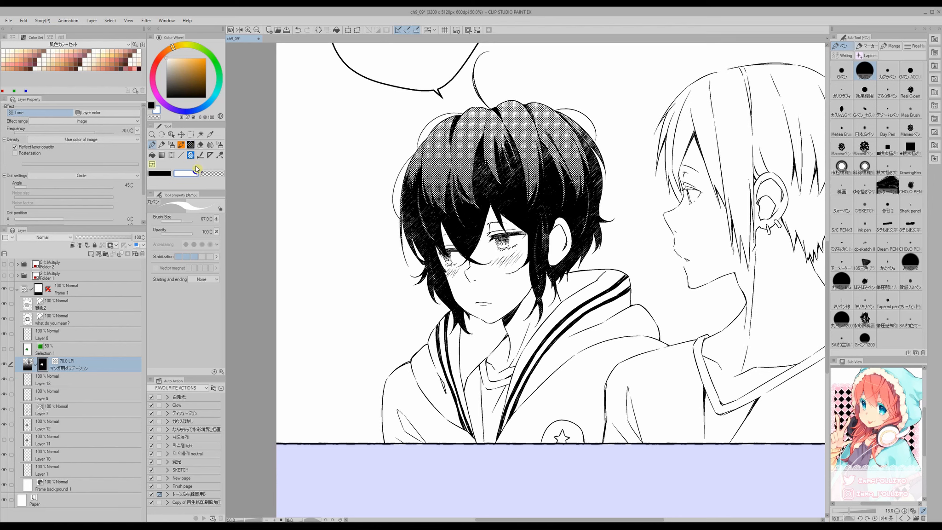
click(191, 145)
click(891, 47)
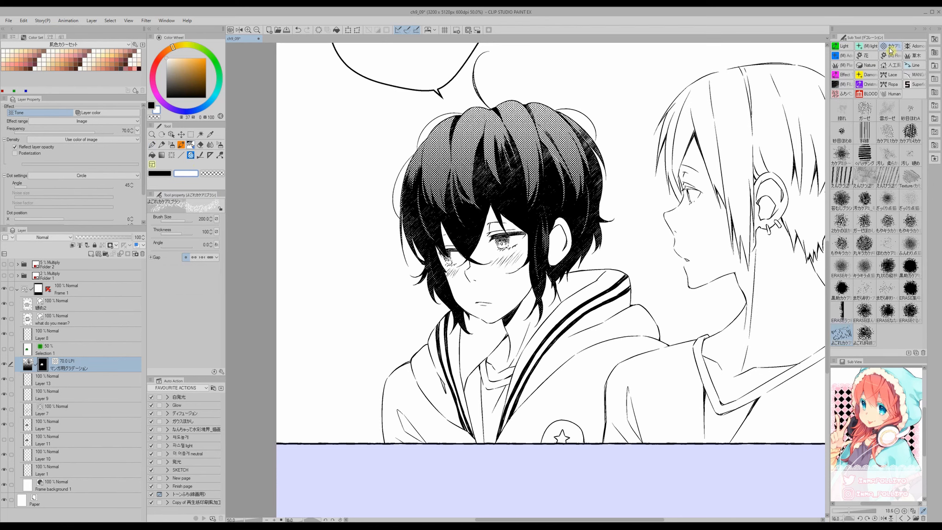
click(908, 272)
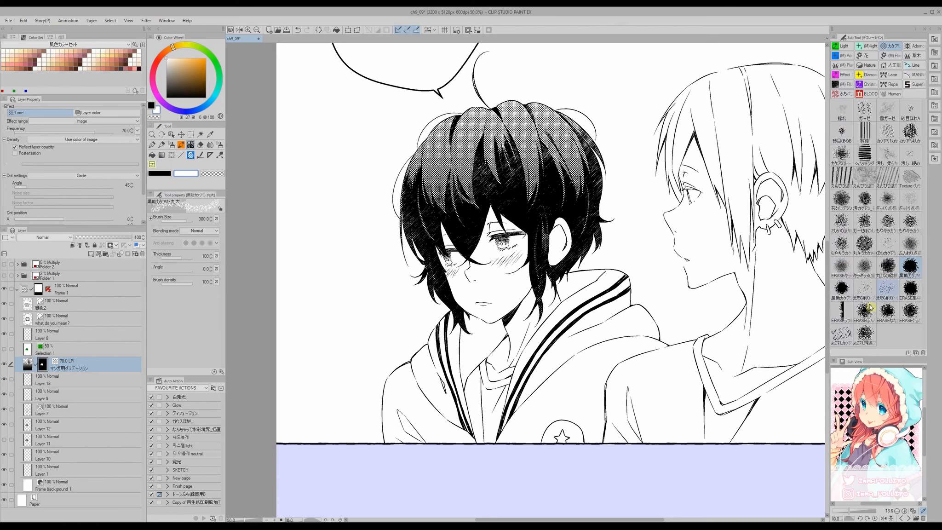
click(215, 175)
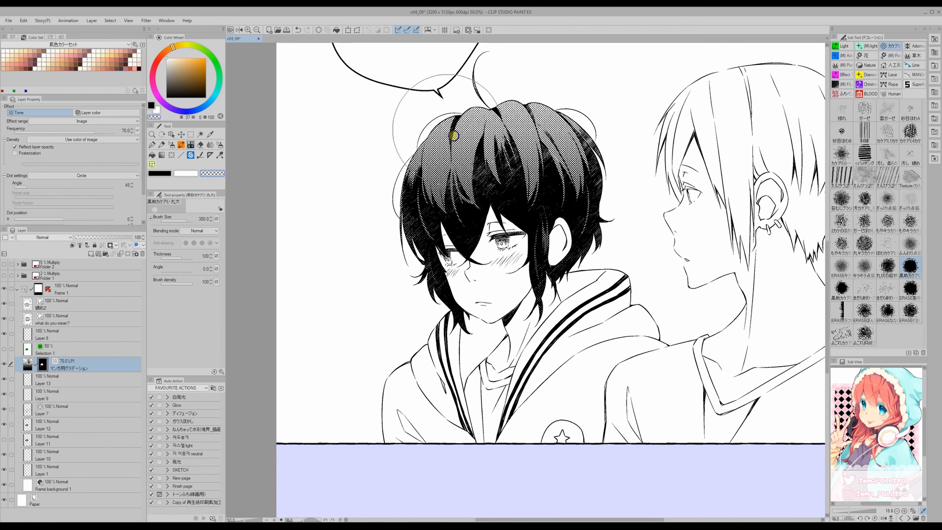
mouse_move(454, 122)
mouse_down()
mouse_move(439, 136)
mouse_move(430, 108)
mouse_move(467, 111)
mouse_up()
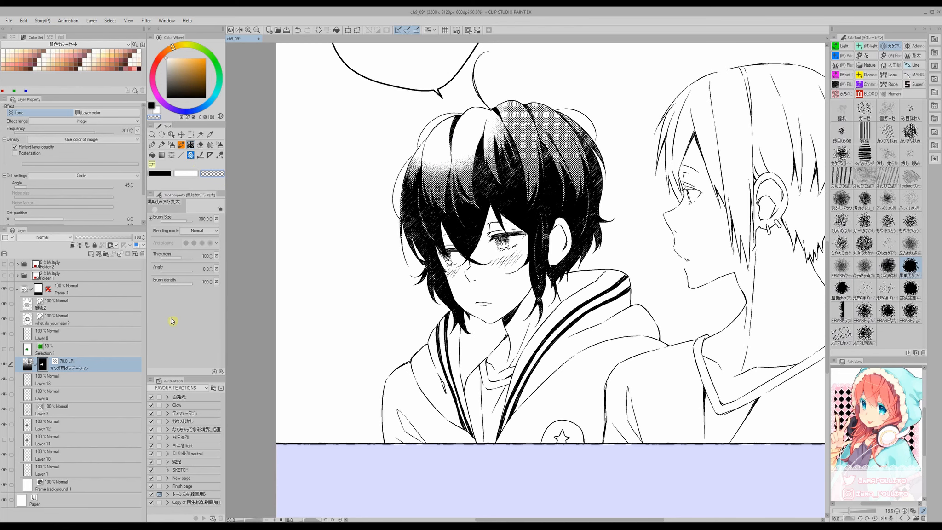
Step: Add white highlight strands across the toned hair on a new raster layer above the gradient tone, using the size 67 pen
click(91, 254)
click(152, 144)
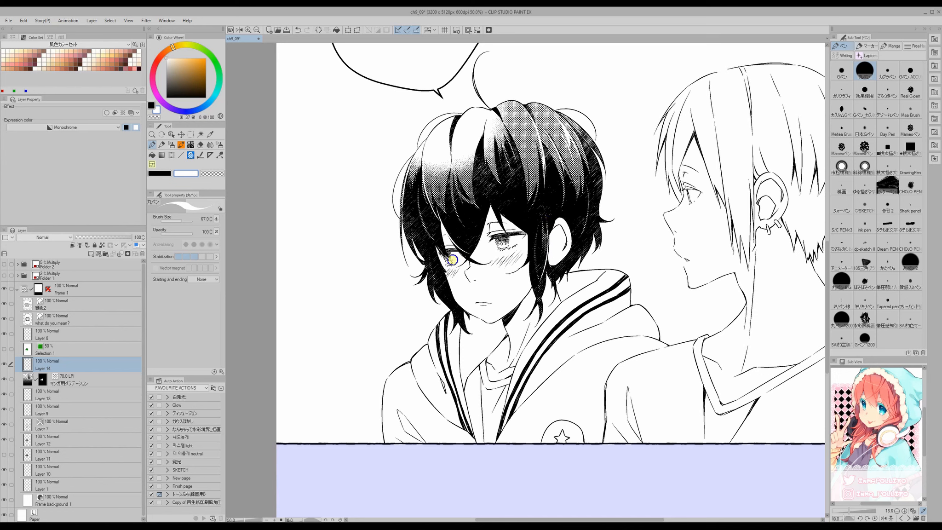
Step: Set the pen color to black and add a new raster layer between the gradient tone and Layer 14
click(162, 173)
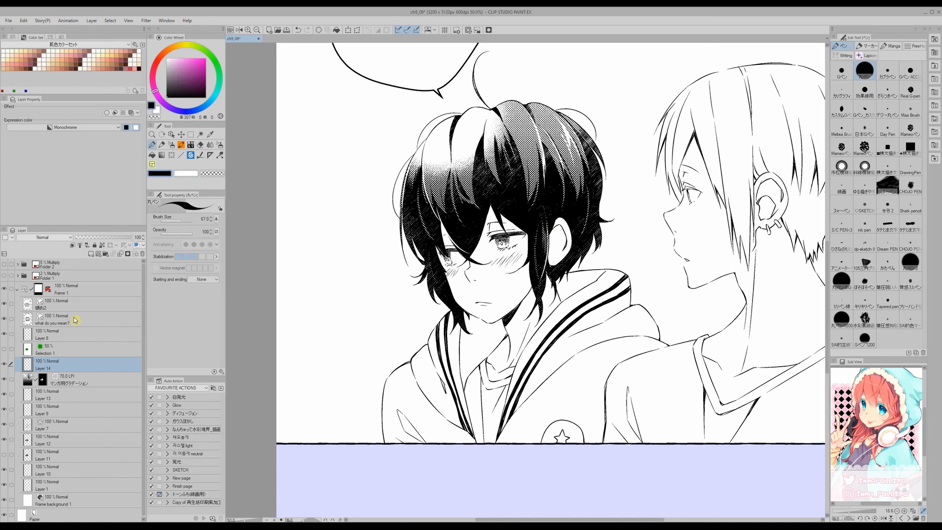
click(69, 379)
click(91, 254)
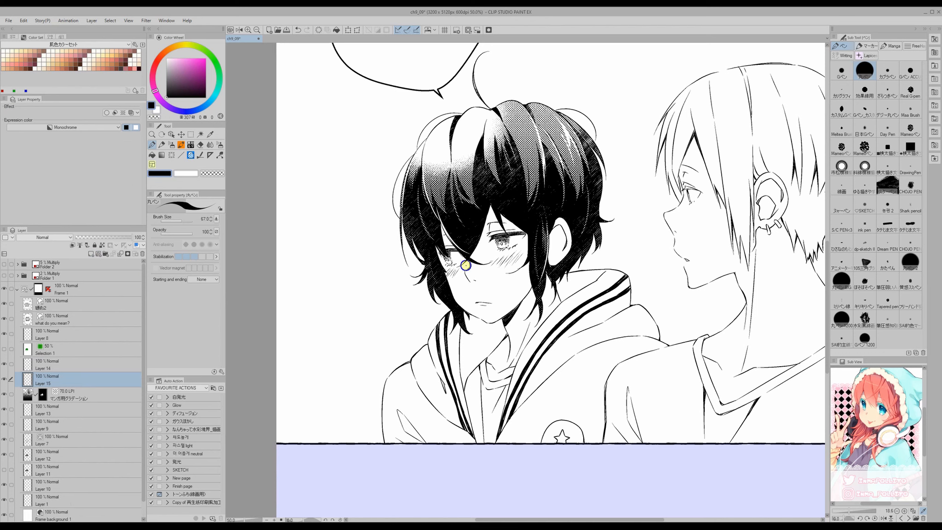